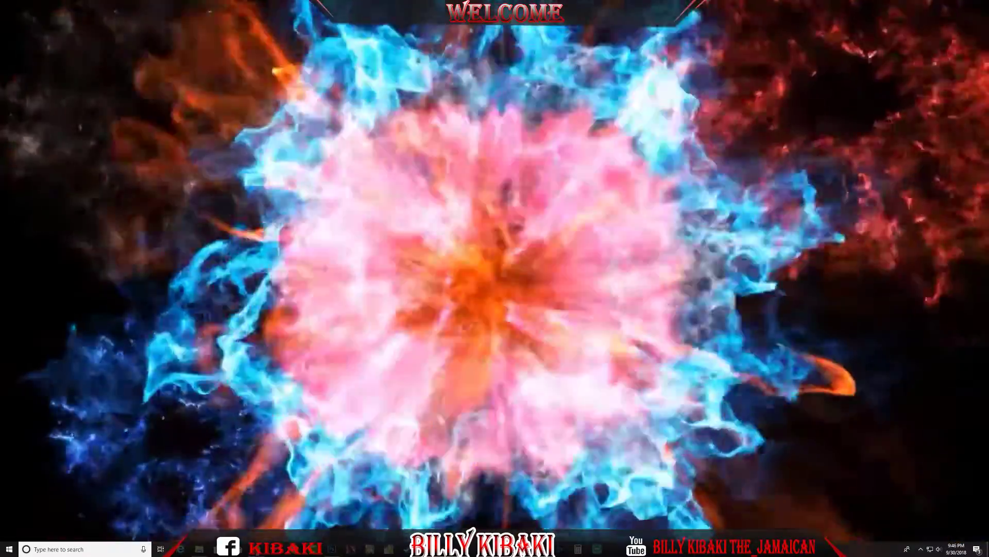
# Switch to the web browser and open the Xenia site's Compatibility page in a new tab.
pyautogui.click(217, 549)
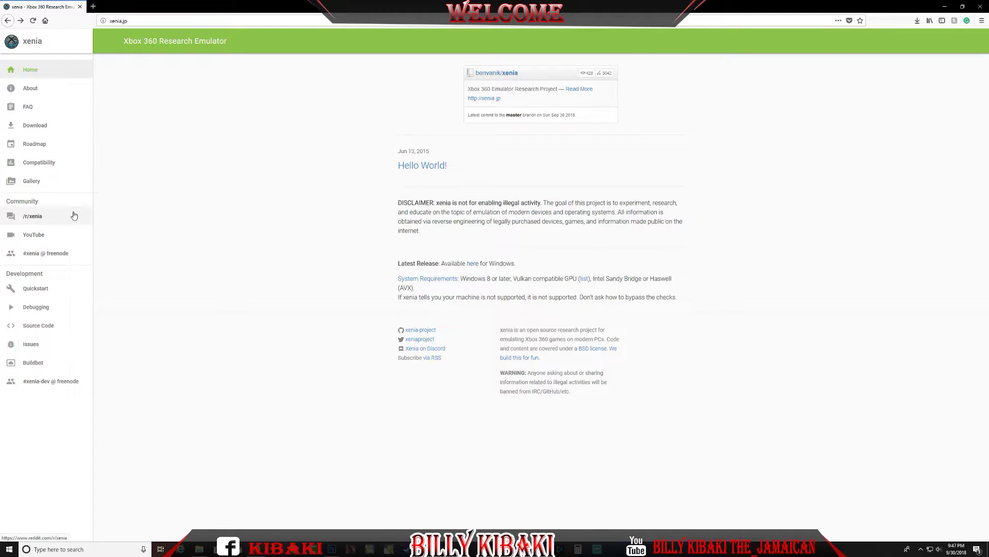
pyautogui.rightClick(42, 164)
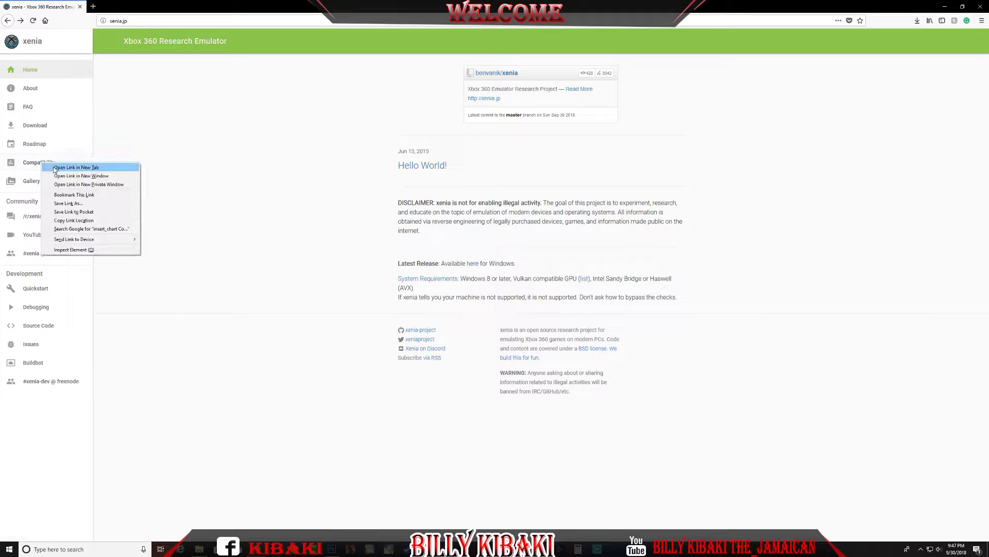
pyautogui.click(54, 167)
pyautogui.click(131, 7)
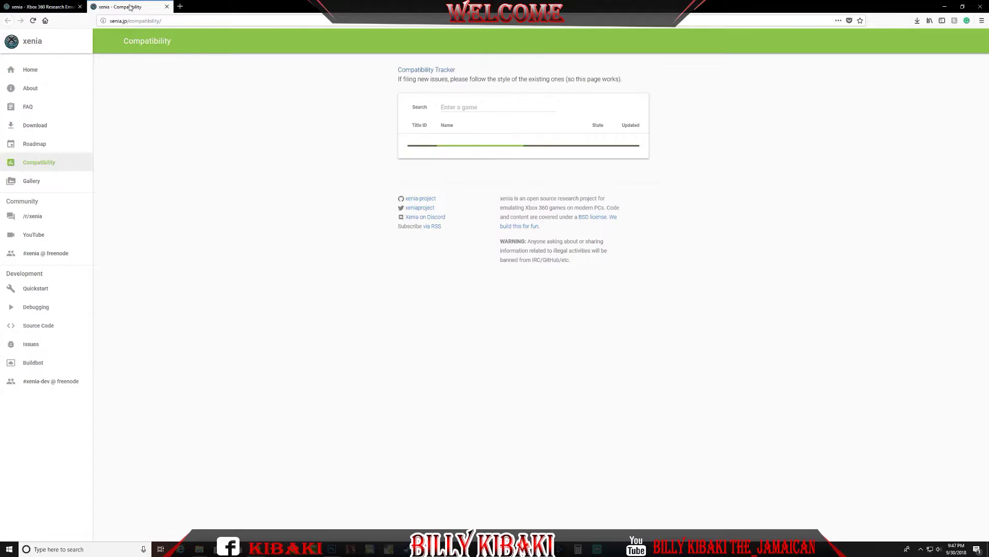
# Examine the game state labels in the Compatibility Tracker's issue list, and return to the Compatibility page.
pyautogui.click(448, 108)
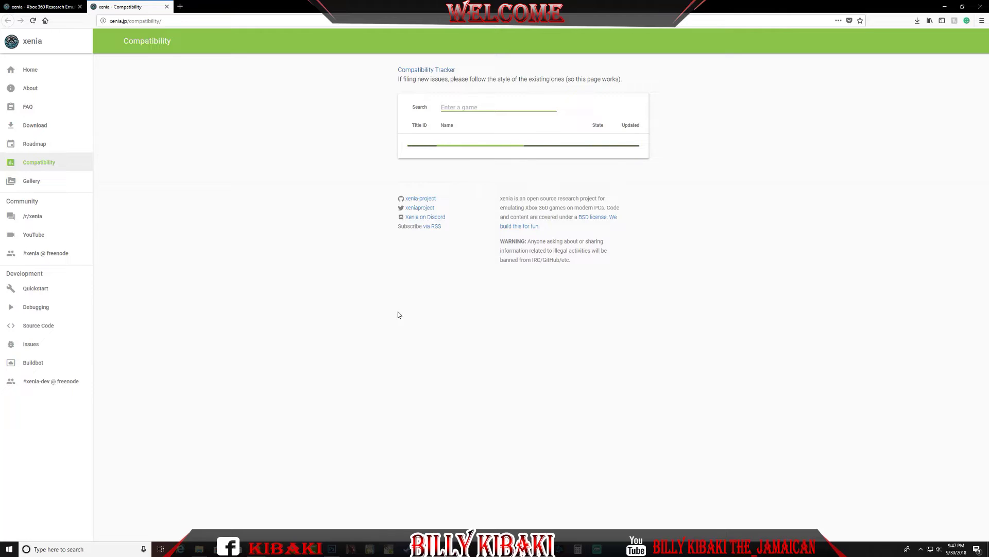
pyautogui.click(428, 70)
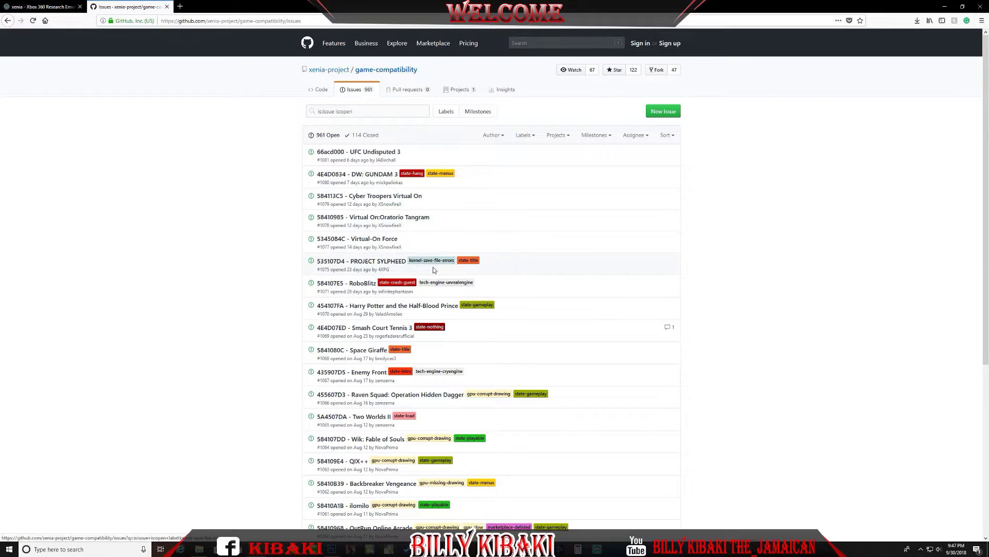
pyautogui.scroll(-4, 434, 270)
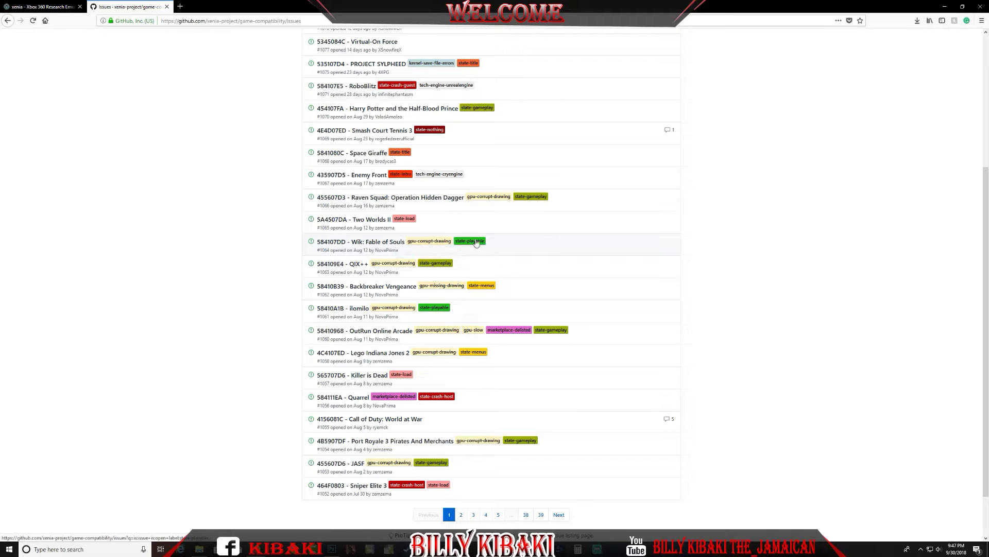
pyautogui.hotkey('alt', 'Left')
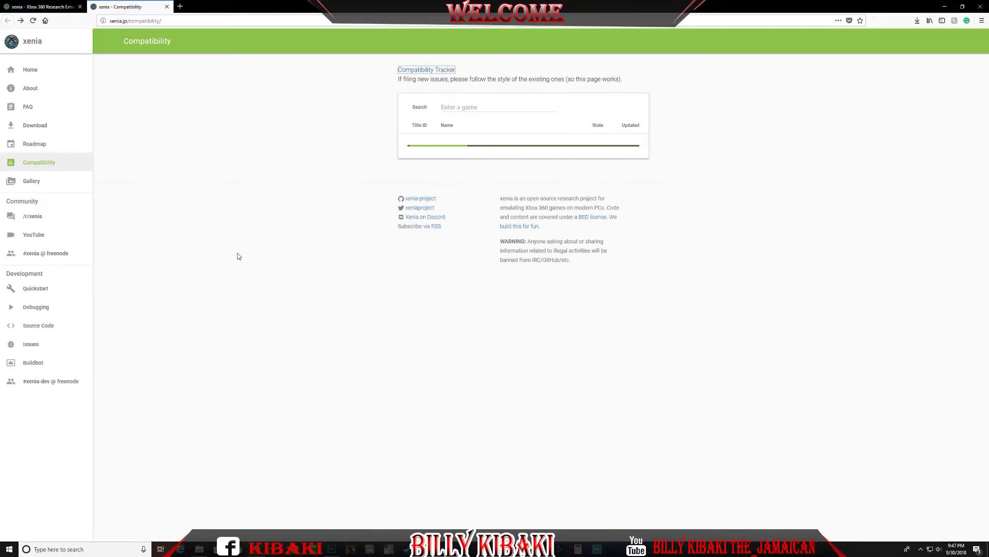
# Search the compatibility list for "need for speed" and close the Compatibility tab.
pyautogui.click(477, 107)
pyautogui.write('need f')
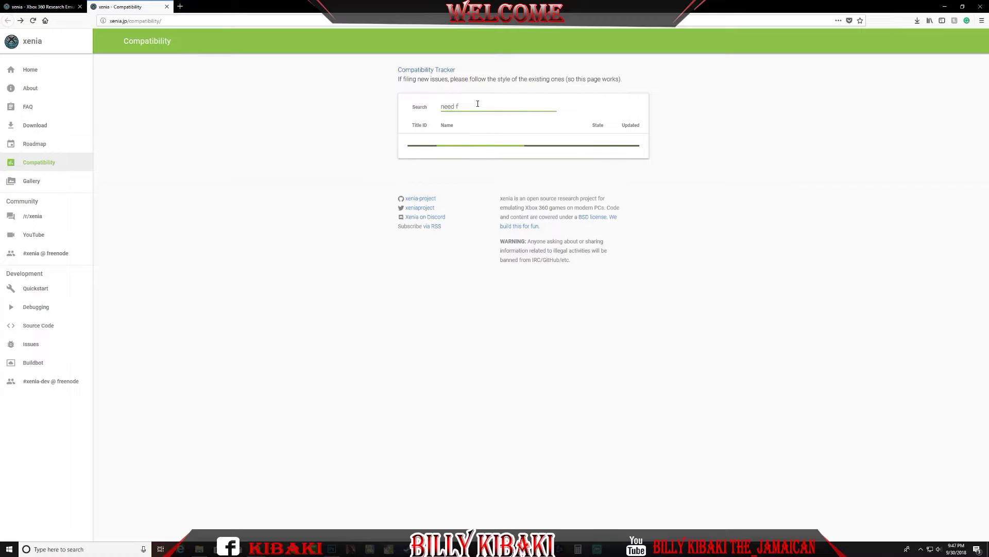
pyautogui.write('or speed')
pyautogui.click(166, 7)
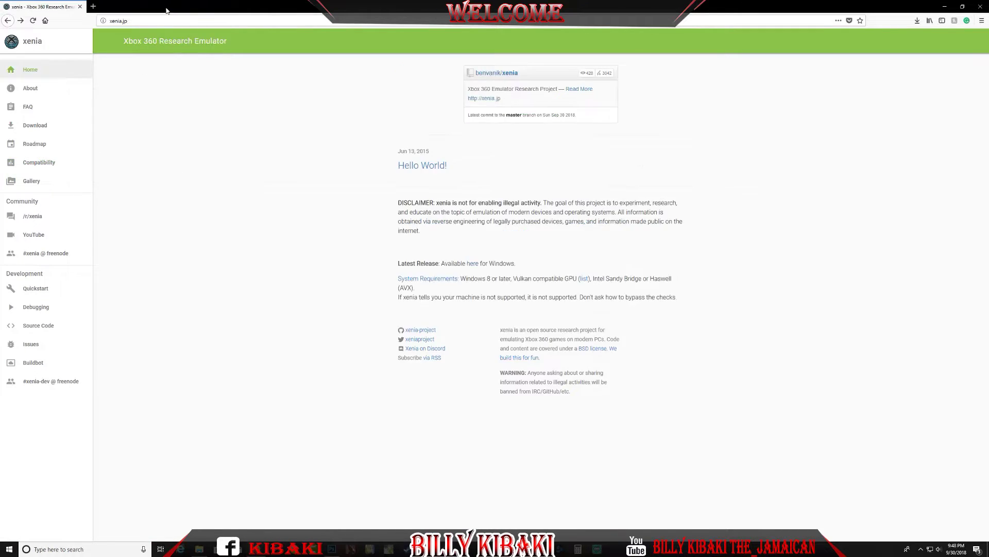
# Request the Windows 8+ x64 build from the Xenia Download page and dismiss the save prompt for xenia-master.zip.
pyautogui.click(49, 127)
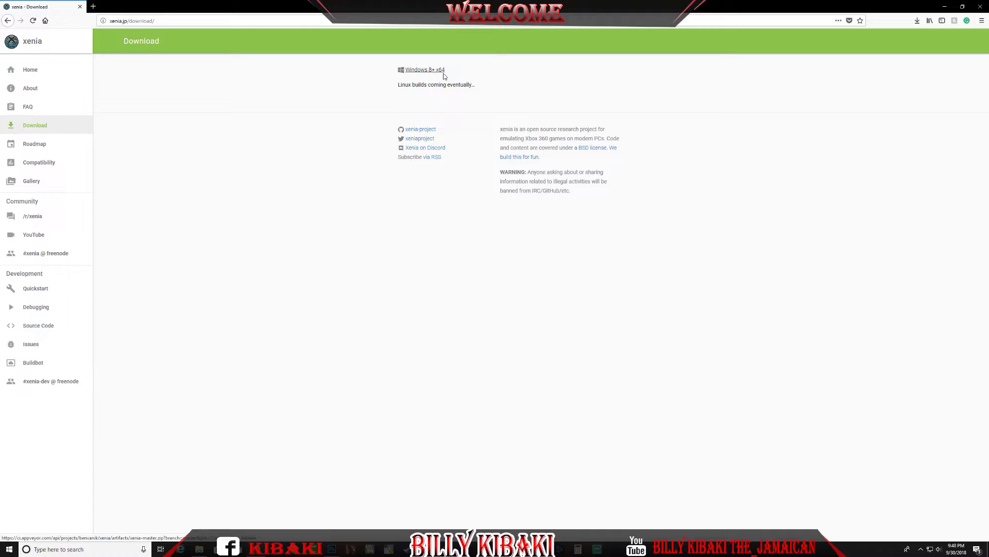
pyautogui.click(439, 71)
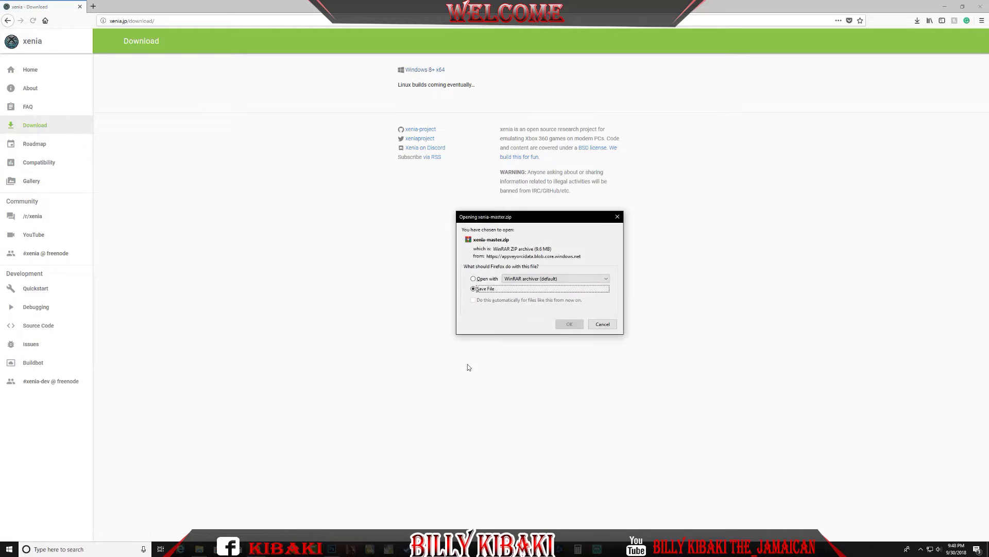
pyautogui.click(601, 324)
# Switch to File Explorer and extract xenia-master.zip directly into the Xenia-20151124-x64 folder.
pyautogui.hotkey('alt', 'Tab')
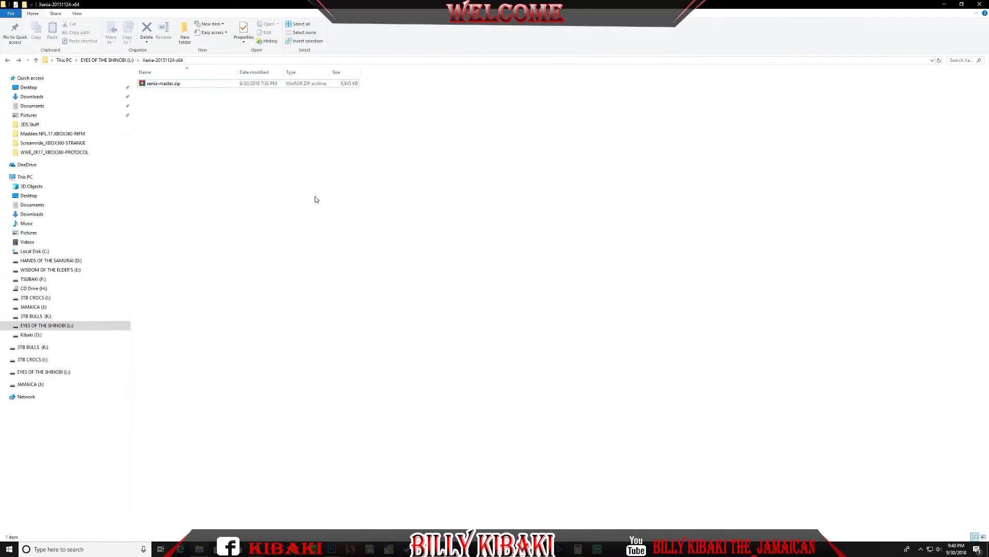
pyautogui.rightClick(161, 84)
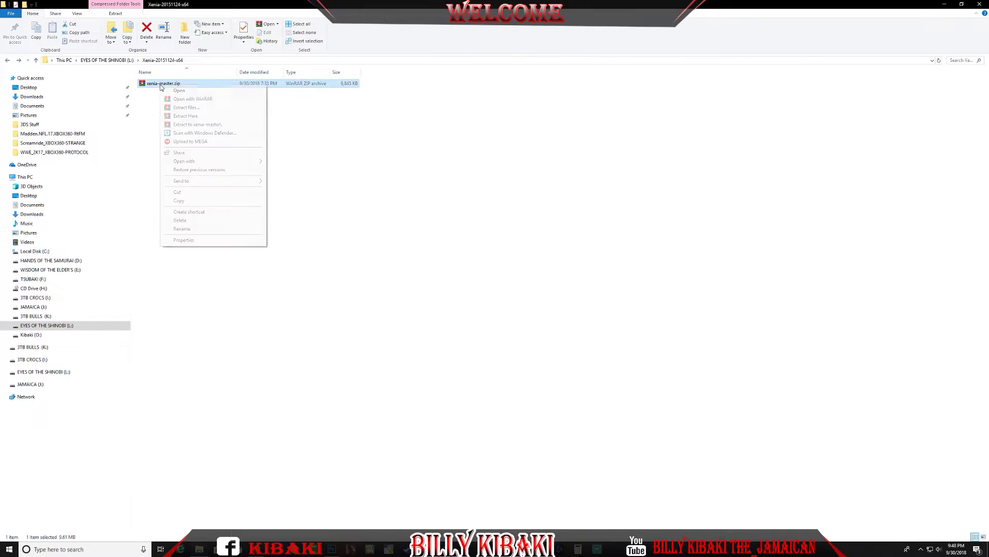
pyautogui.click(186, 116)
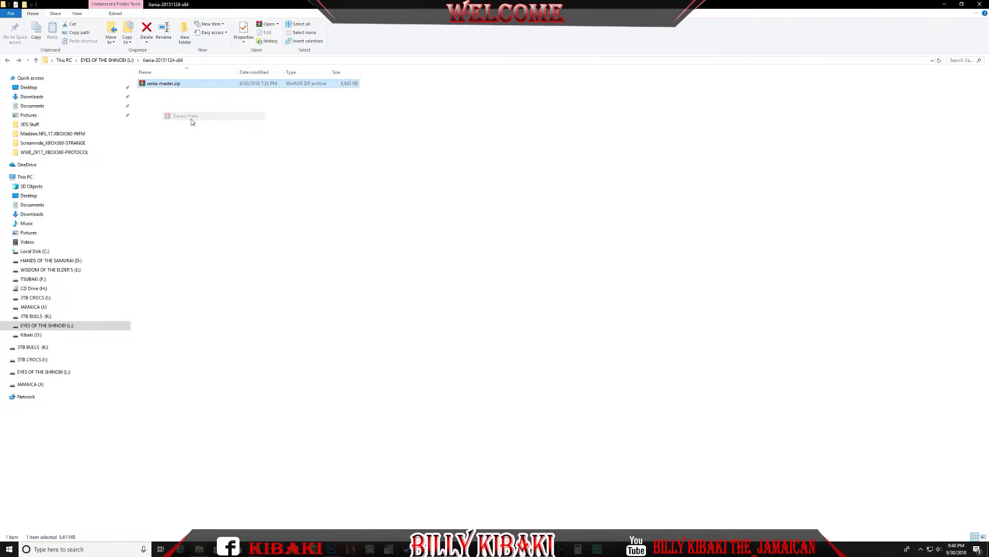
pyautogui.click(223, 148)
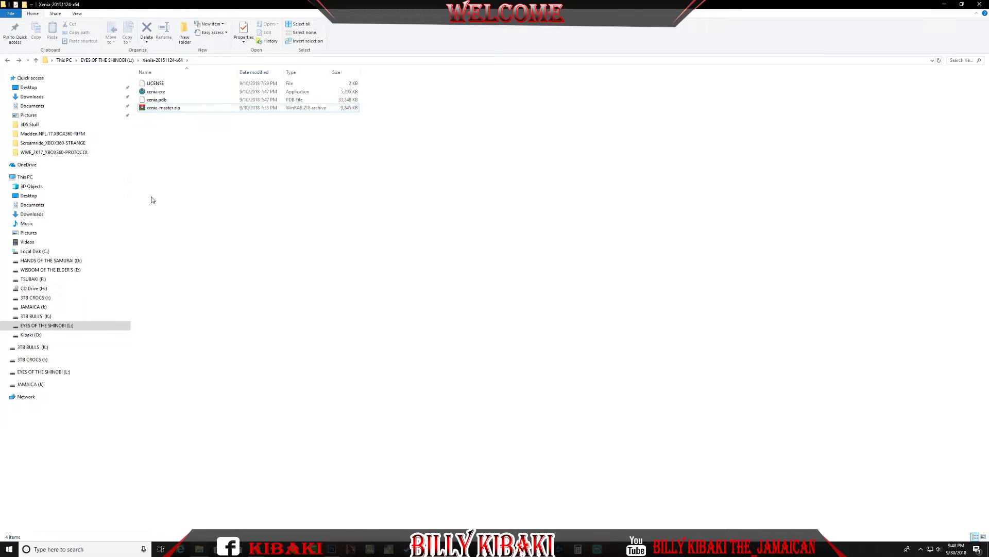
# Launch xenia.exe and load the game image complex-dragonball.z.battle.of.z.iso from the complex-dbzboz folder.
pyautogui.doubleClick(156, 93)
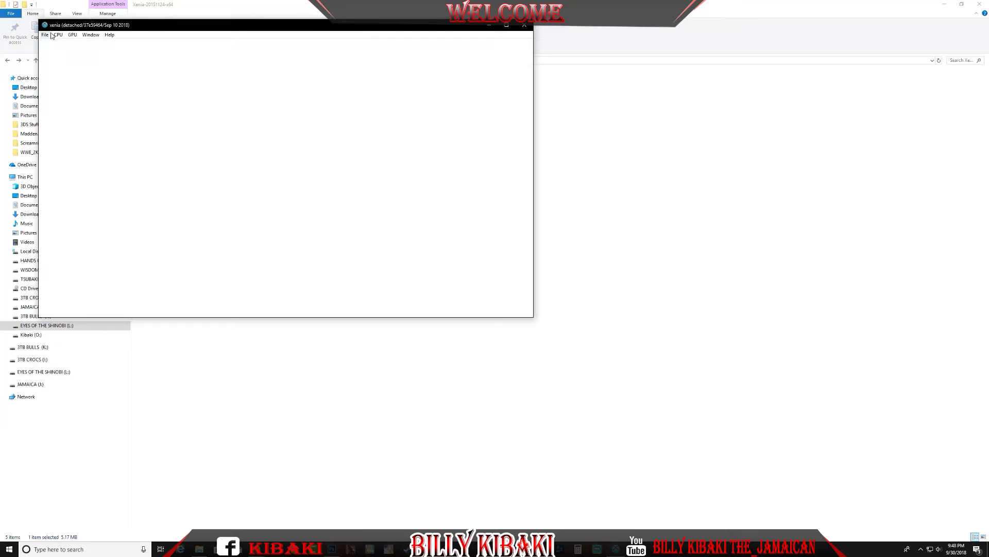
pyautogui.click(93, 36)
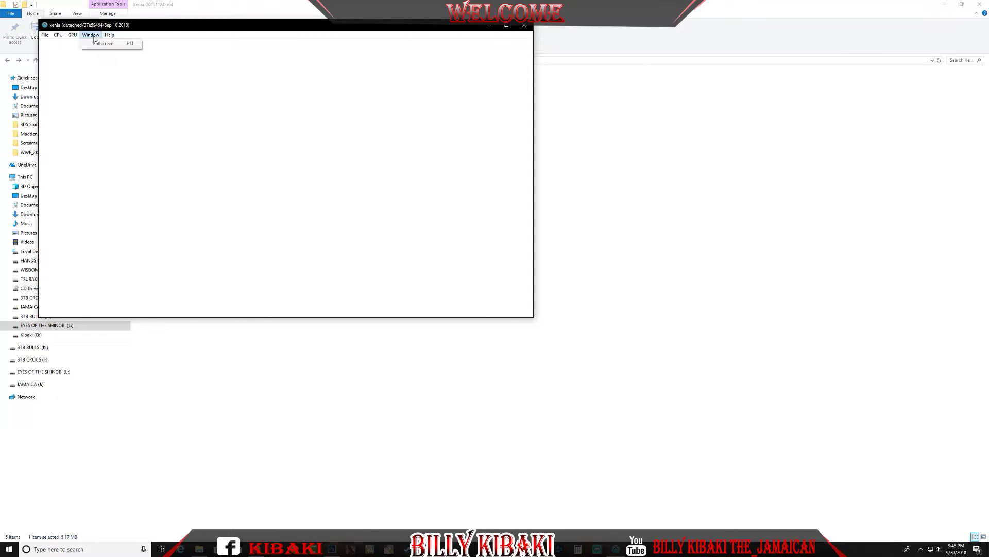
pyautogui.moveTo(78, 38)
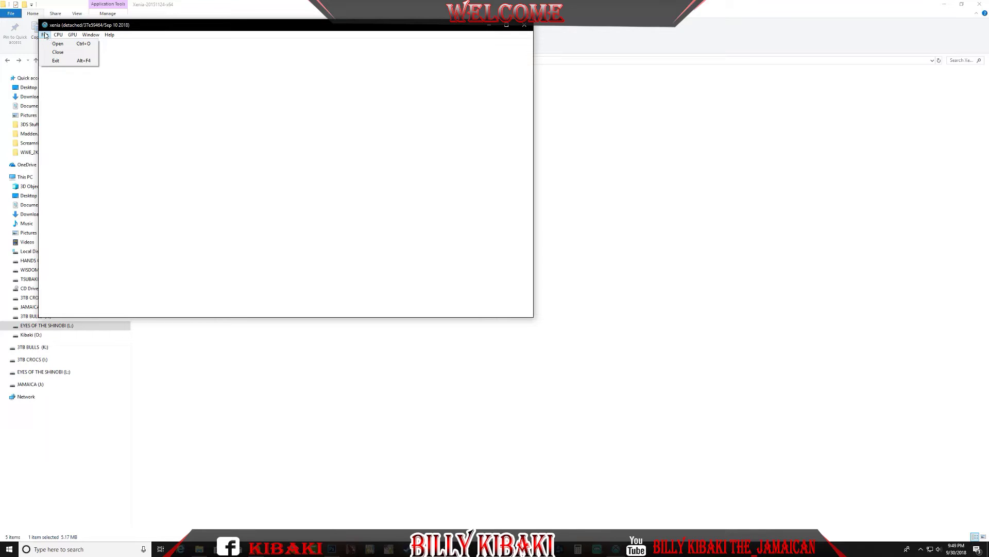
pyautogui.click(57, 45)
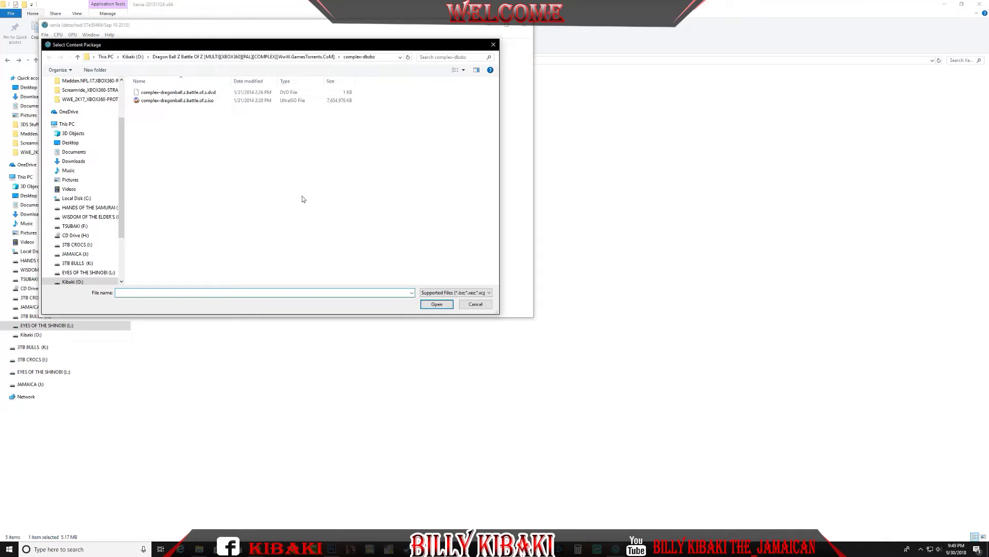
pyautogui.click(188, 101)
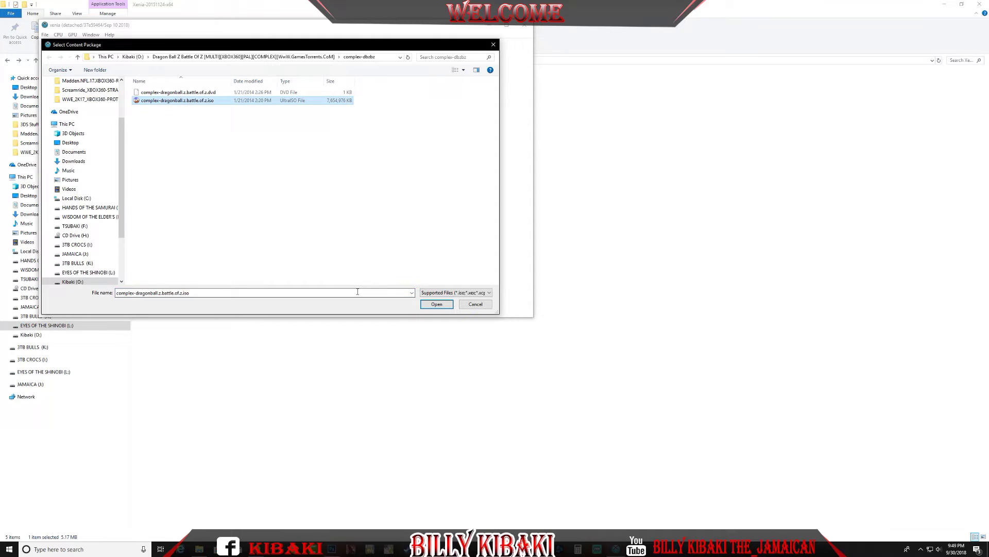
pyautogui.click(436, 304)
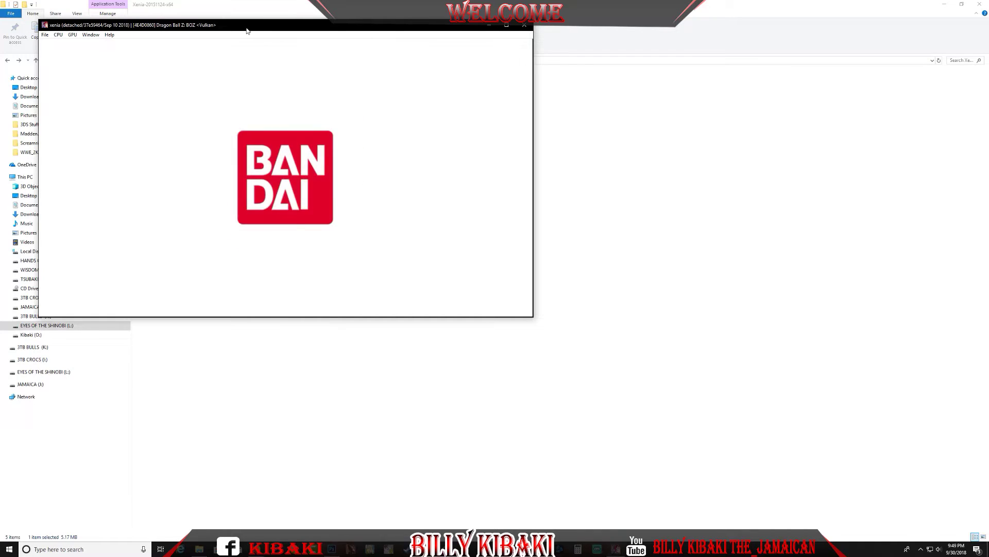
# Move the Xenia window to the middle of the desktop and minimize the File Explorer and browser windows.
pyautogui.moveTo(246, 30); pyautogui.dragTo(477, 145)
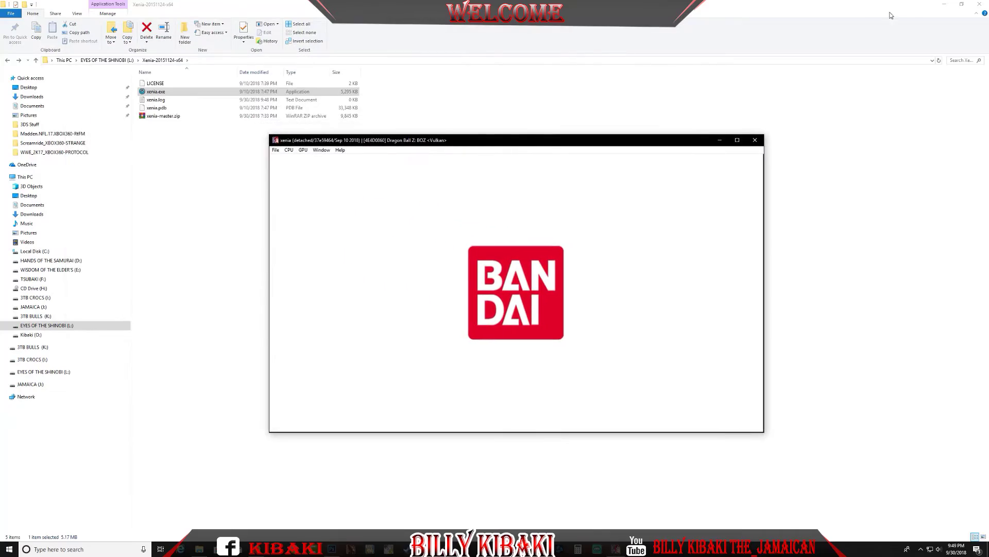
pyautogui.hotkey('alt', 'Tab')
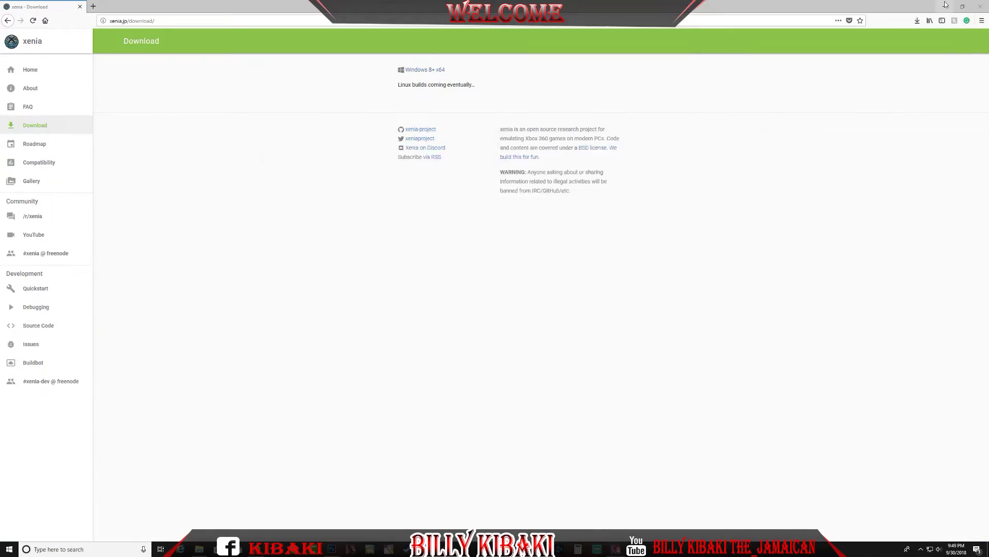
pyautogui.click(946, 5)
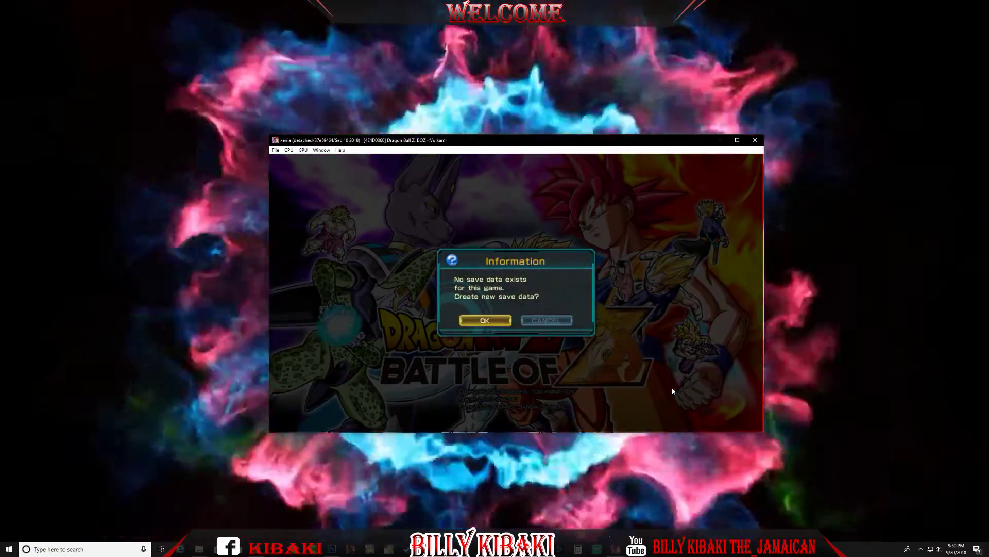
# Decline new save data to play the game without saving, and acknowledge the Xbox Live sign-in notice.
pyautogui.press('Right')
pyautogui.press('Return')
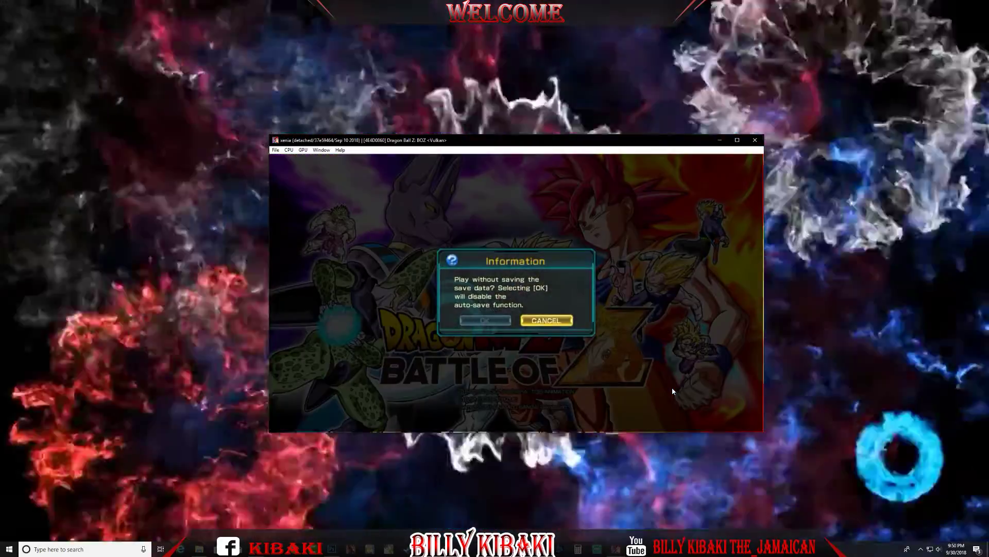
pyautogui.press('Return')
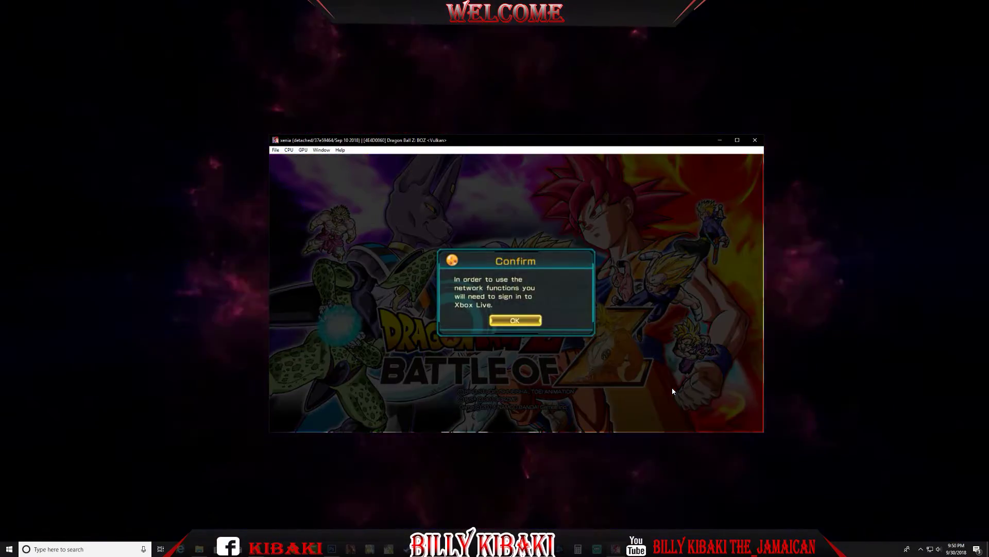
pyautogui.press('Return')
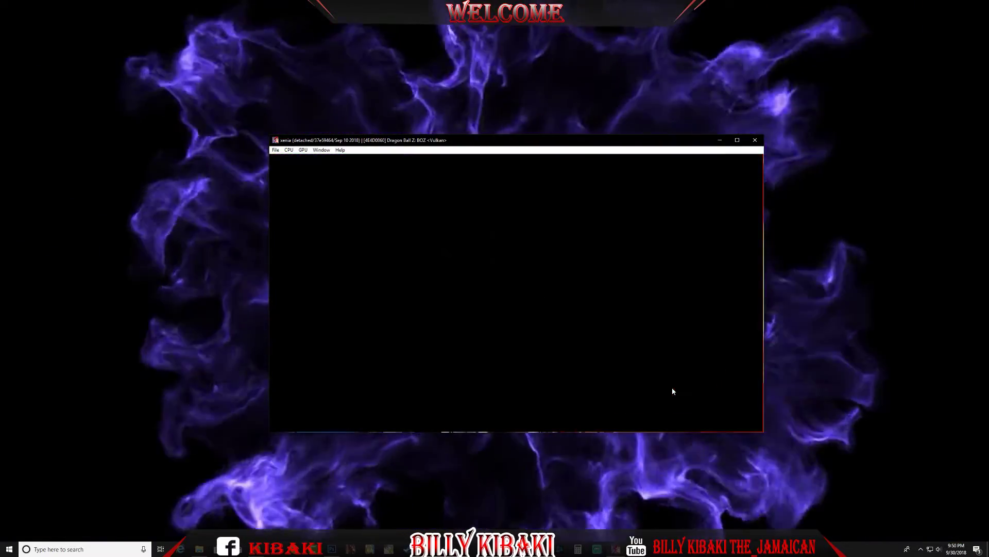